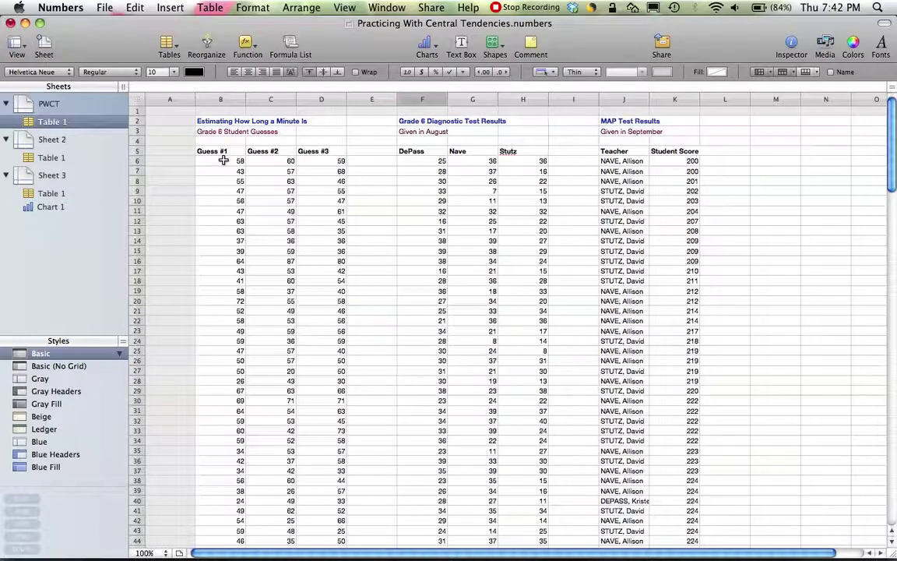
# Step: Select all student guesses in B6:D90 to check their sum, average, minimum, maximum and count
pyautogui.click(223, 160)
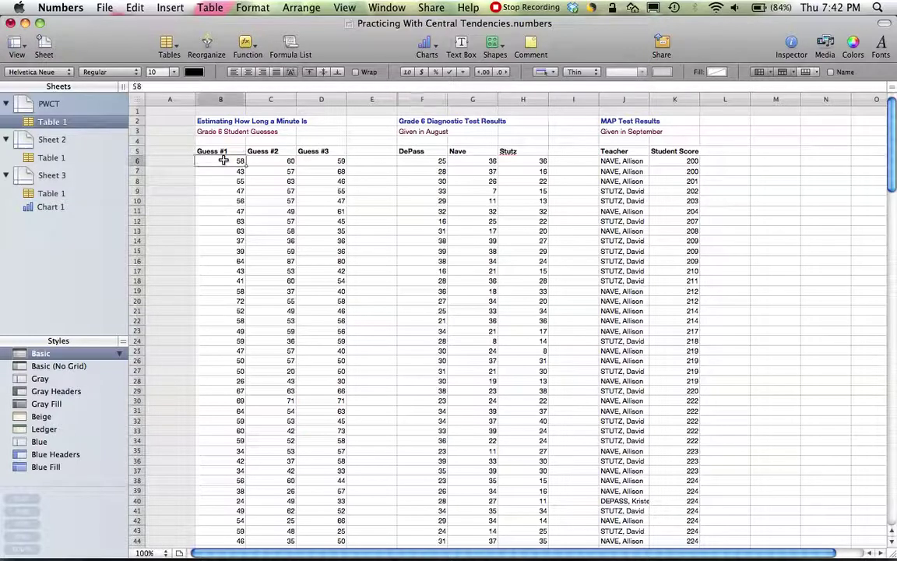
pyautogui.click(269, 161)
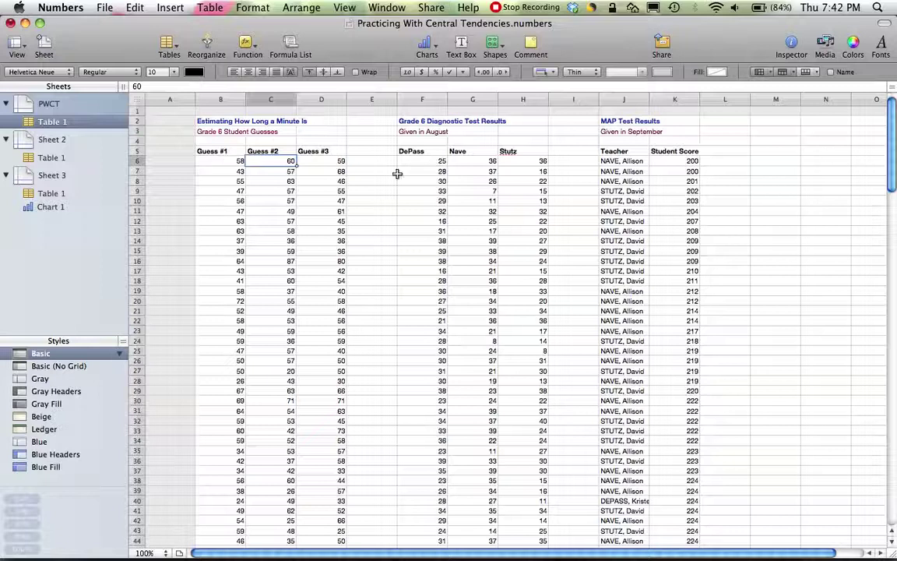
pyautogui.moveTo(211, 161); pyautogui.dragTo(338, 472)
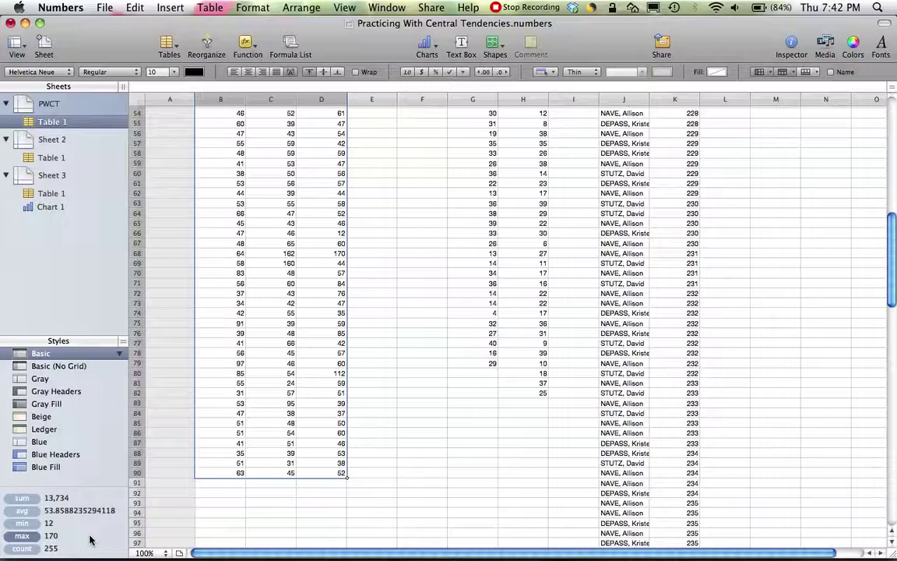
# Step: Enter the label "Median (average)" in cell B92, below the Guess #1 column
pyautogui.click(251, 493)
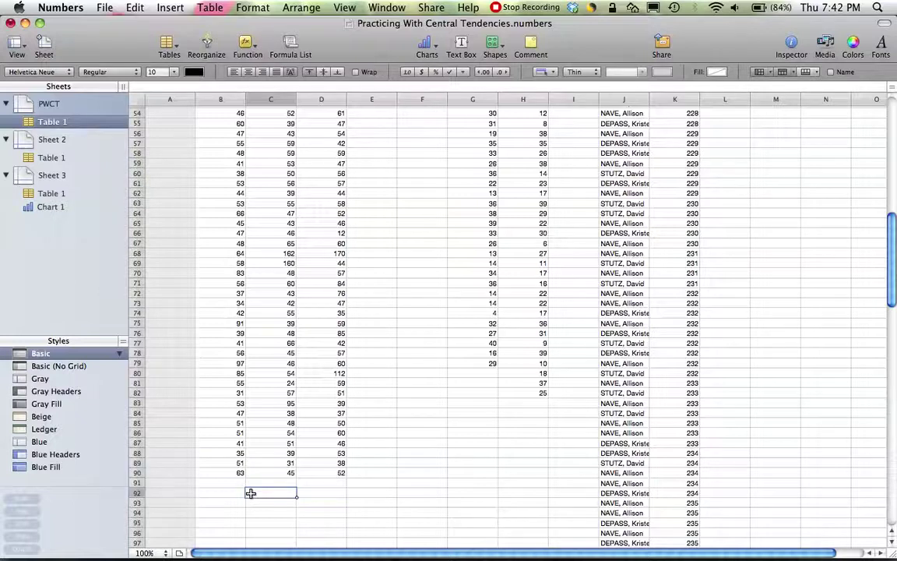
pyautogui.press('Left')
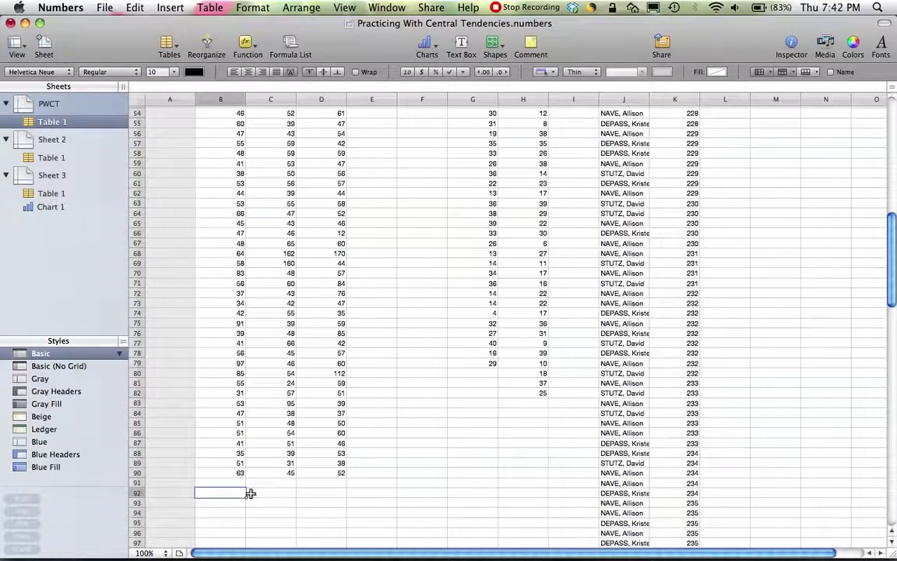
pyautogui.write('Median (average)')
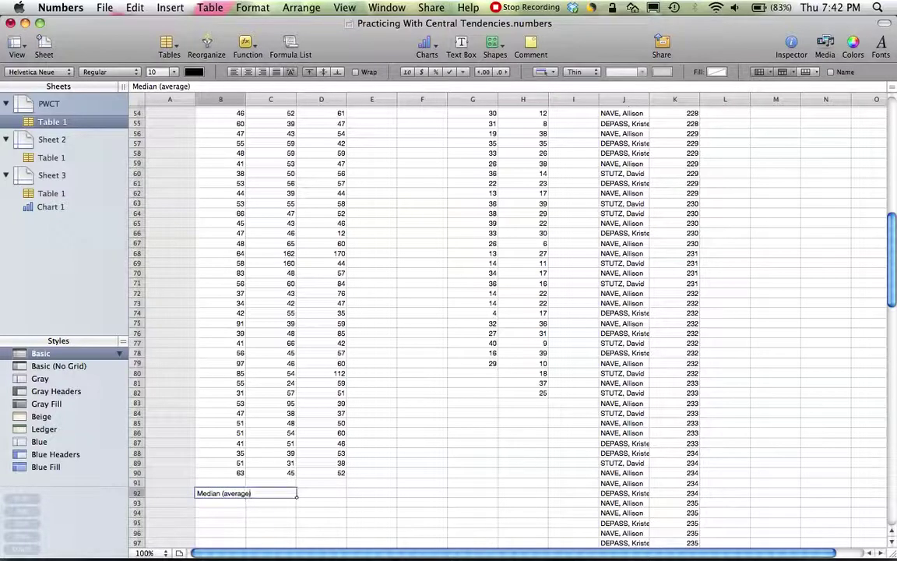
pyautogui.click(235, 503)
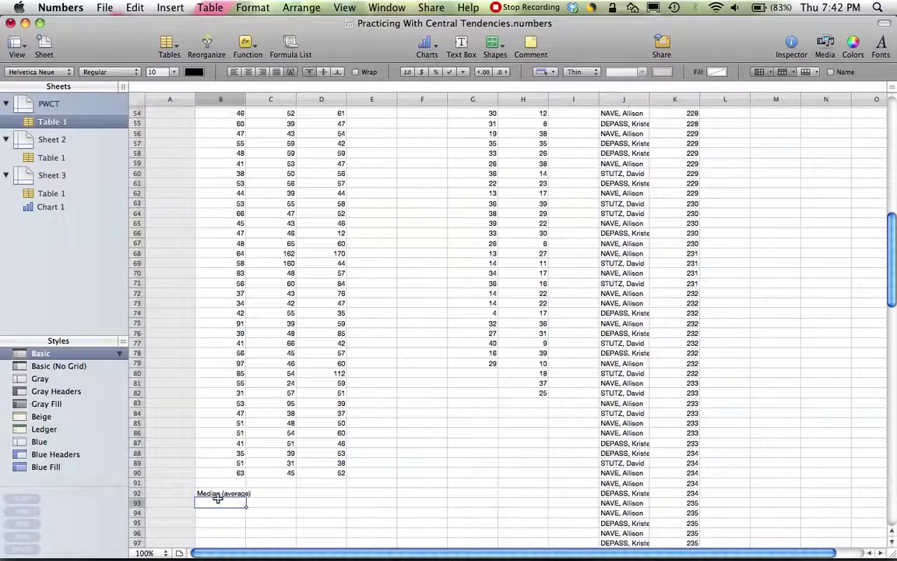
# Step: Correct the label in cell B92 to "Mean (average)"
pyautogui.click(216, 494)
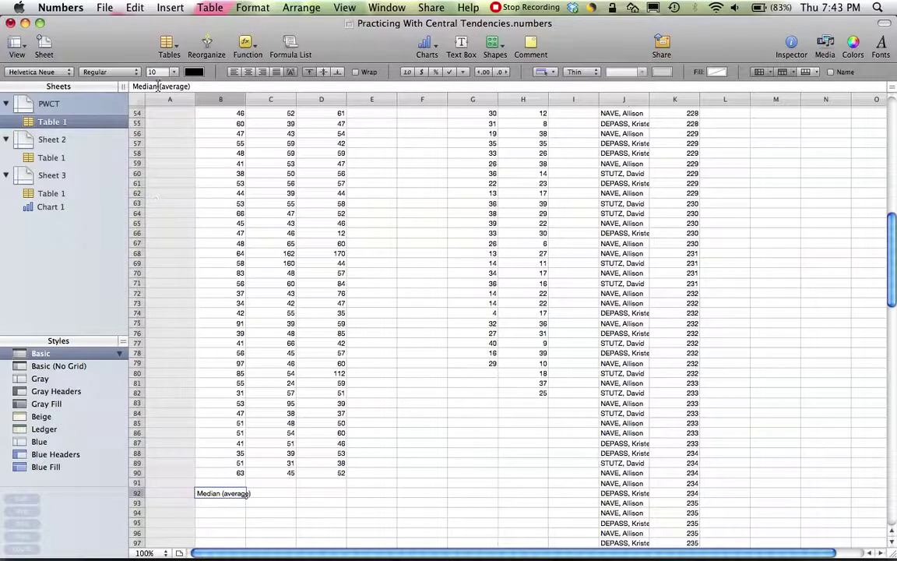
pyautogui.click(159, 87)
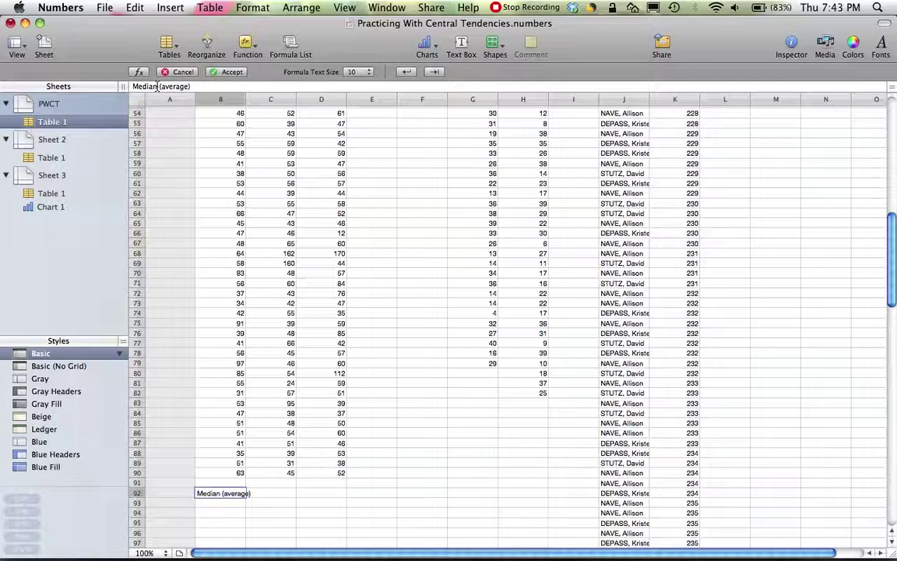
pyautogui.press('BackSpace')
pyautogui.press('BackSpace')
pyautogui.press('BackSpace')
pyautogui.press('BackSpace')
pyautogui.press('BackSpace')
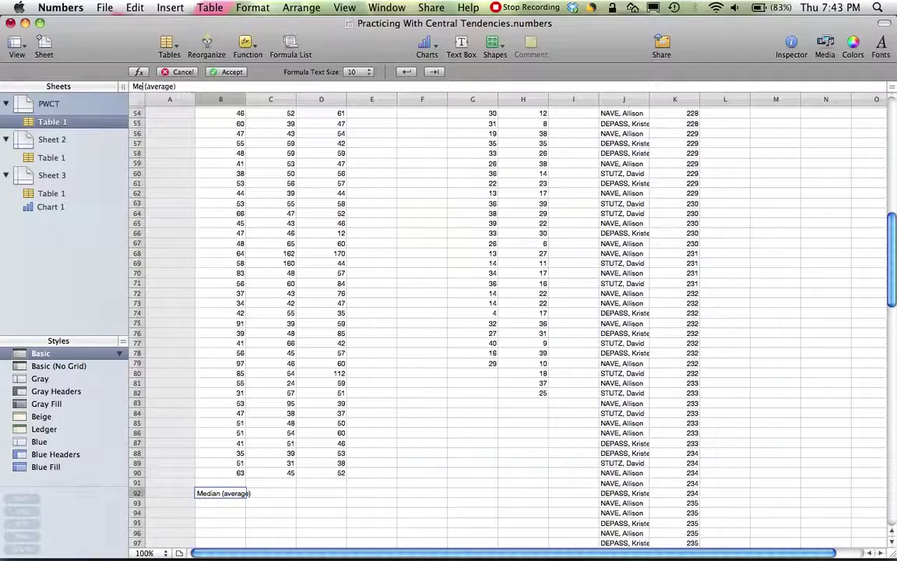
pyautogui.write('an')
pyautogui.press('Return')
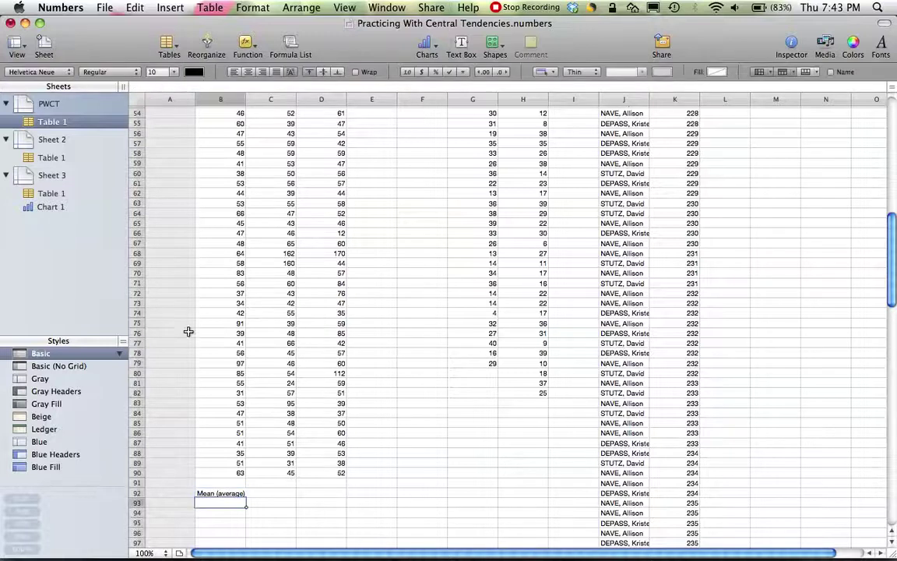
# Step: Add the labels "Median", "Mode" and "Range" in cells B93 to B95, under the mean label
pyautogui.write('Median')
pyautogui.press('Return')
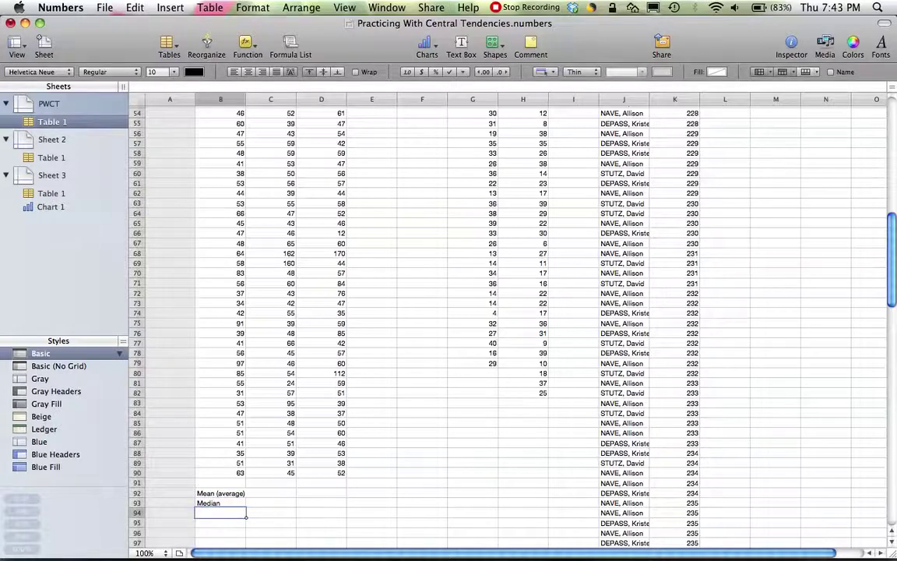
pyautogui.write('Mode')
pyautogui.press('Return')
pyautogui.write('Range')
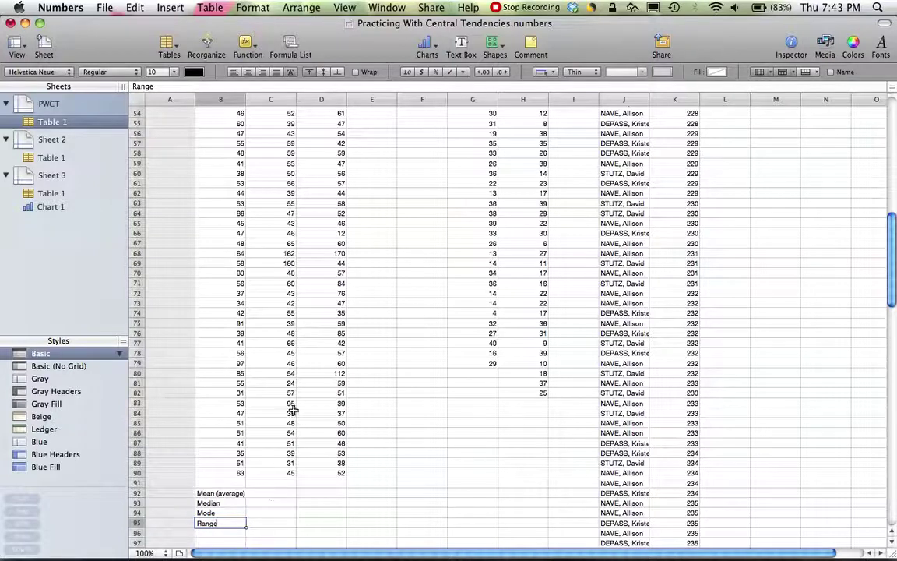
# Step: Calculate the mean of all guesses in cell C92 with the formula =AVERAGE(B6:D90)
pyautogui.click(278, 490)
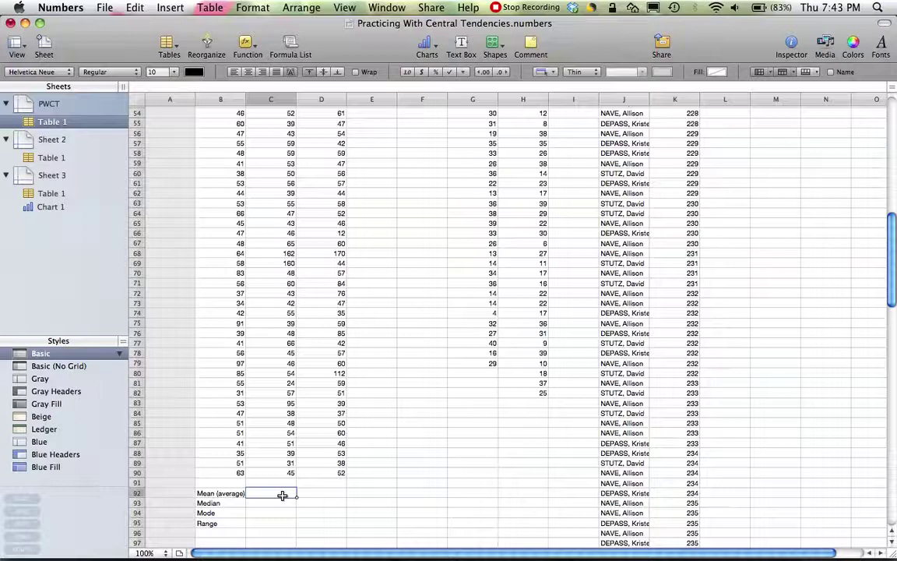
pyautogui.write('=')
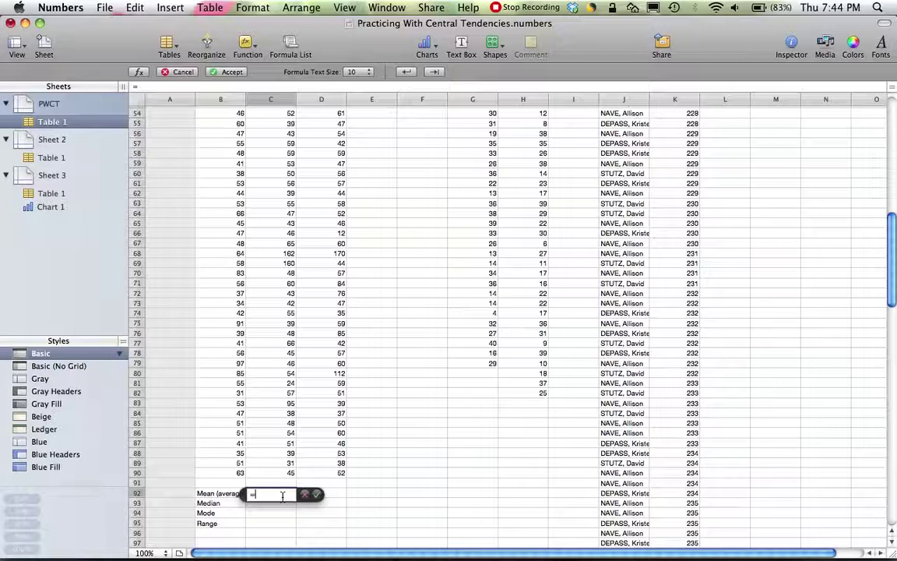
pyautogui.write('average')
pyautogui.write('(')
pyautogui.click(339, 474)
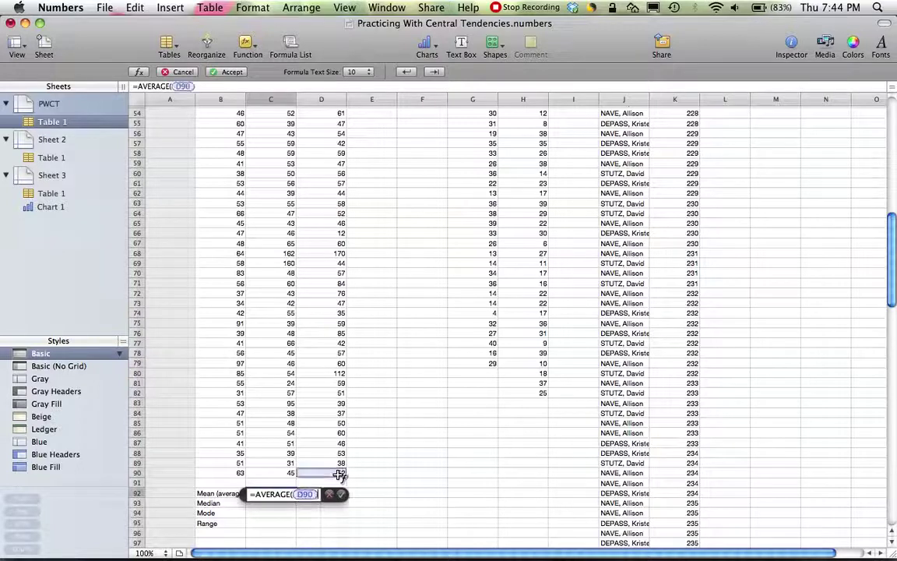
pyautogui.moveTo(339, 474); pyautogui.dragTo(210, 160)
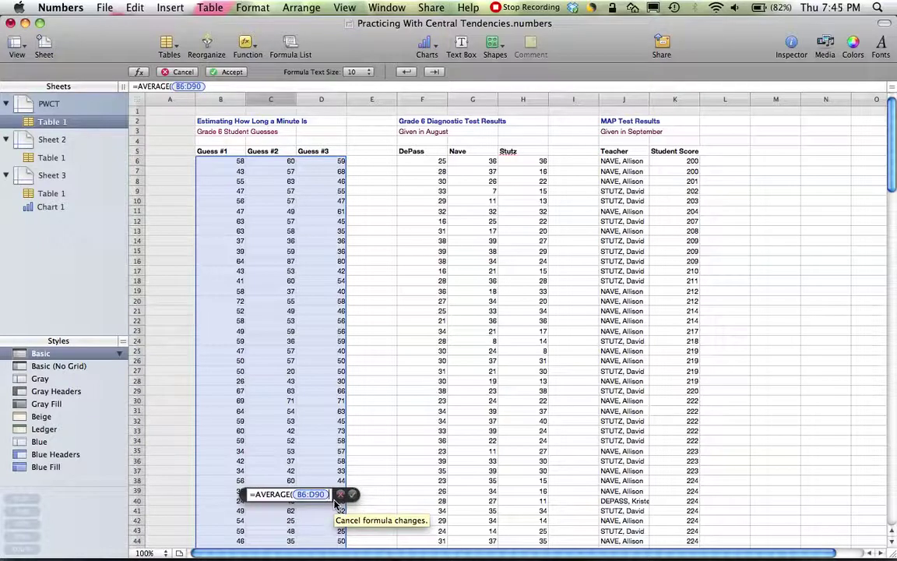
pyautogui.write(')')
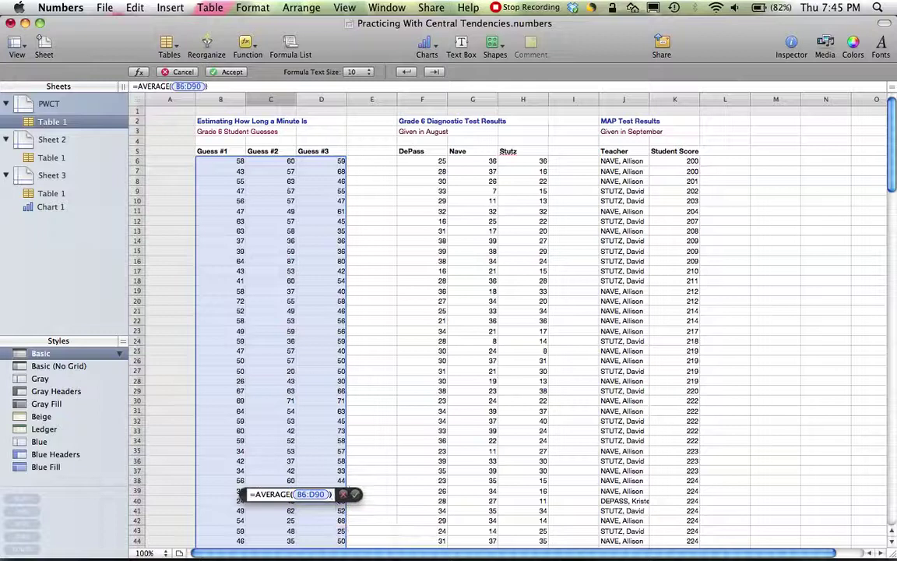
pyautogui.press('Return')
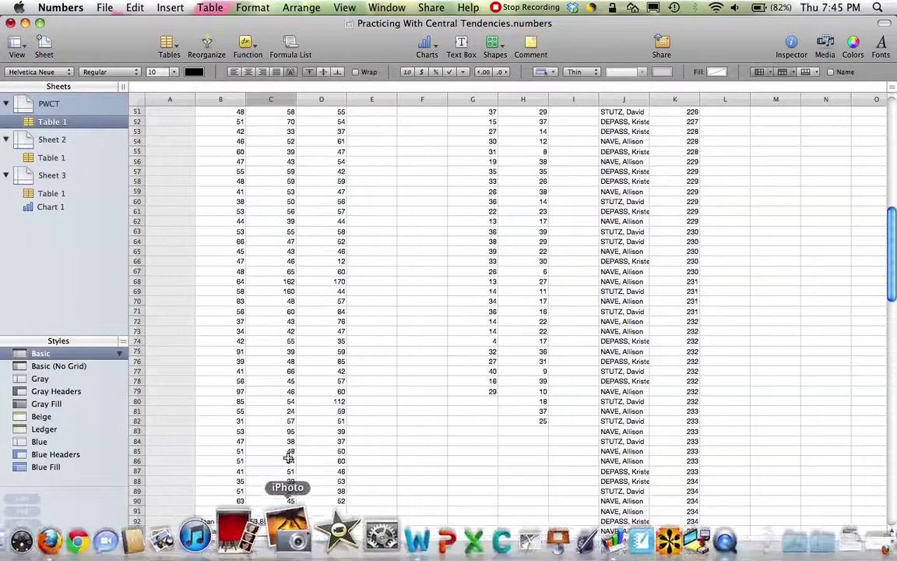
pyautogui.click(274, 522)
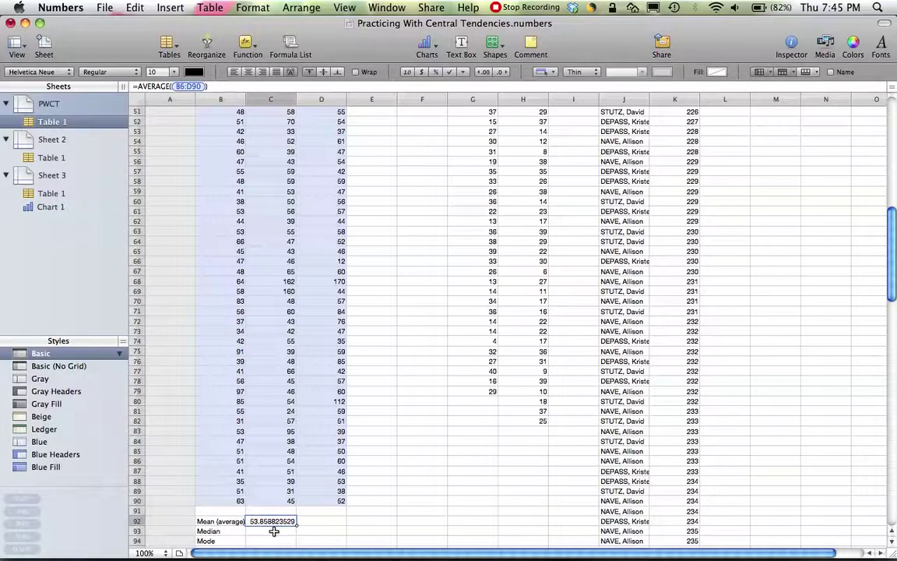
# Step: Calculate the median of all guesses in cell C93 with the formula =MEDIAN(B6:D90)
pyautogui.click(274, 531)
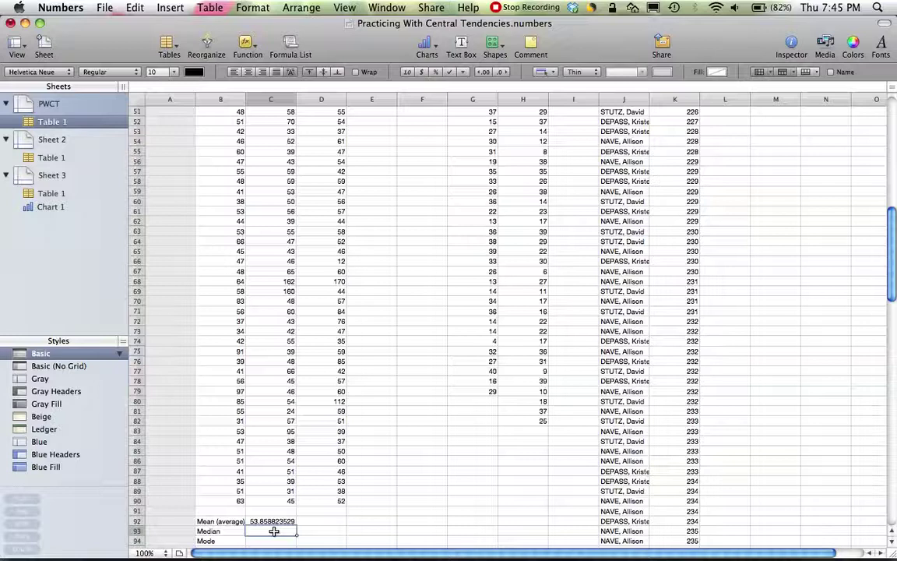
pyautogui.moveTo(891, 282); pyautogui.dragTo(891, 320)
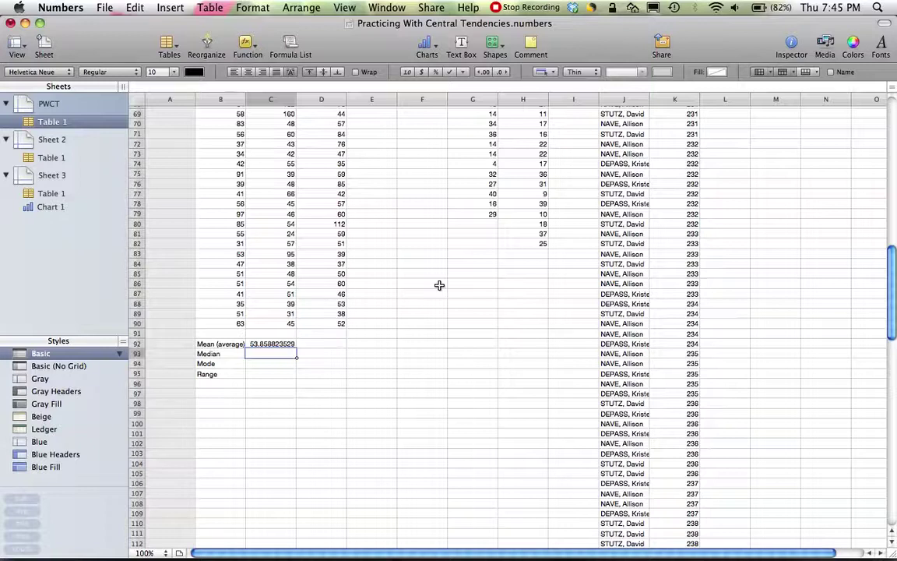
pyautogui.write('=')
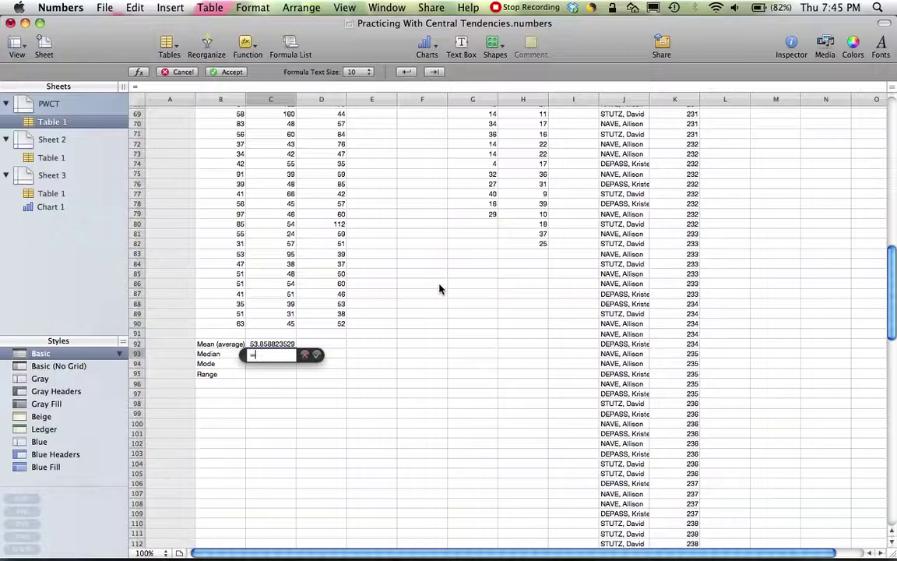
pyautogui.write('median(')
pyautogui.click(337, 323)
pyautogui.moveTo(337, 323); pyautogui.dragTo(217, 159)
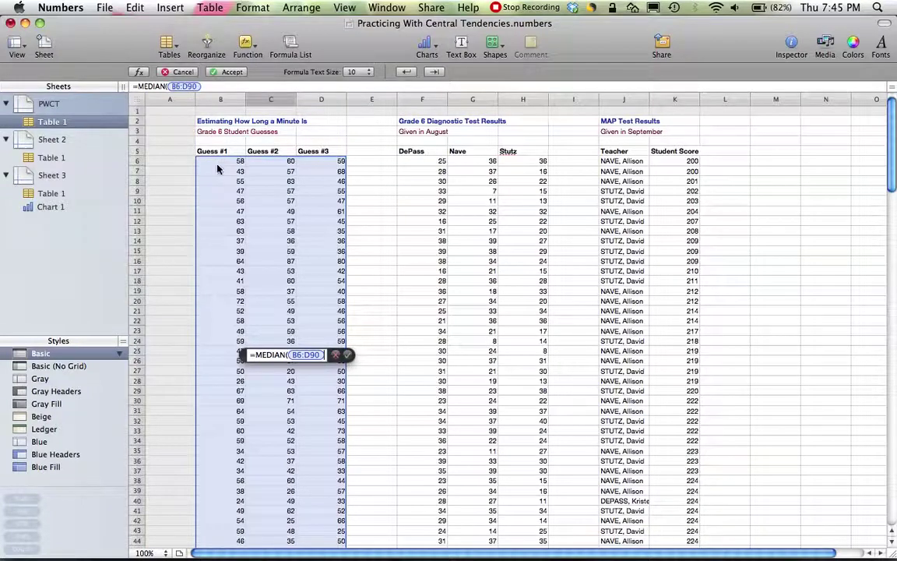
pyautogui.write(')')
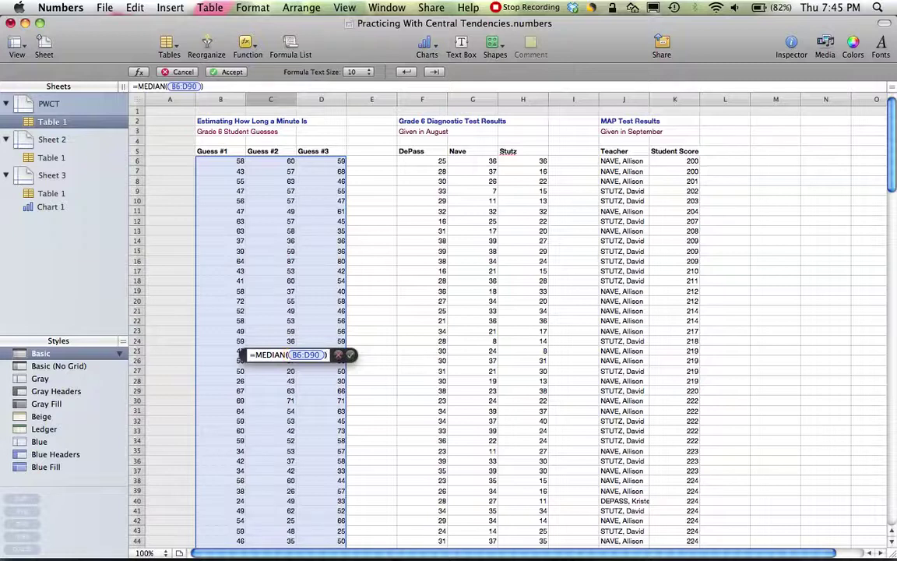
pyautogui.press('Return')
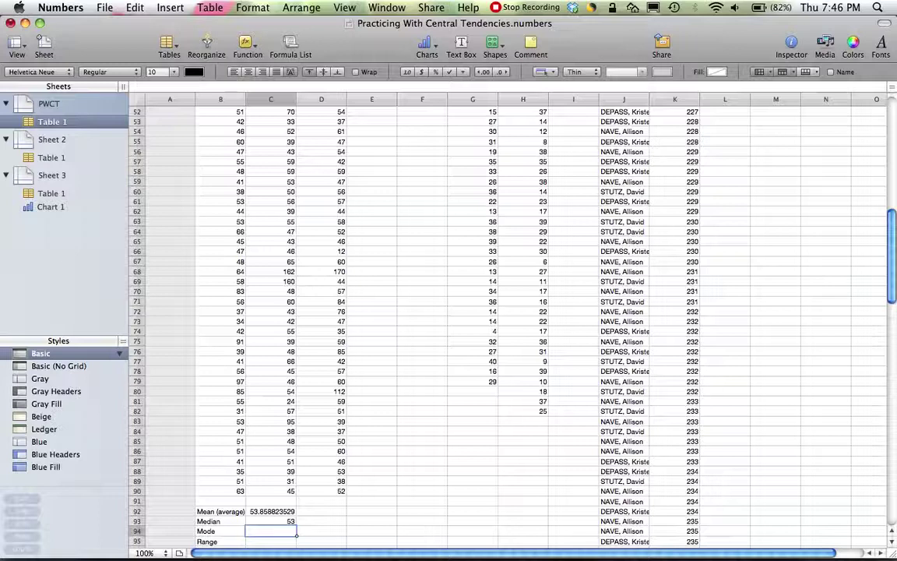
# Step: Try to calculate the mode of all guesses in cell C94 with the formula =model(B6:D90)
pyautogui.write('=')
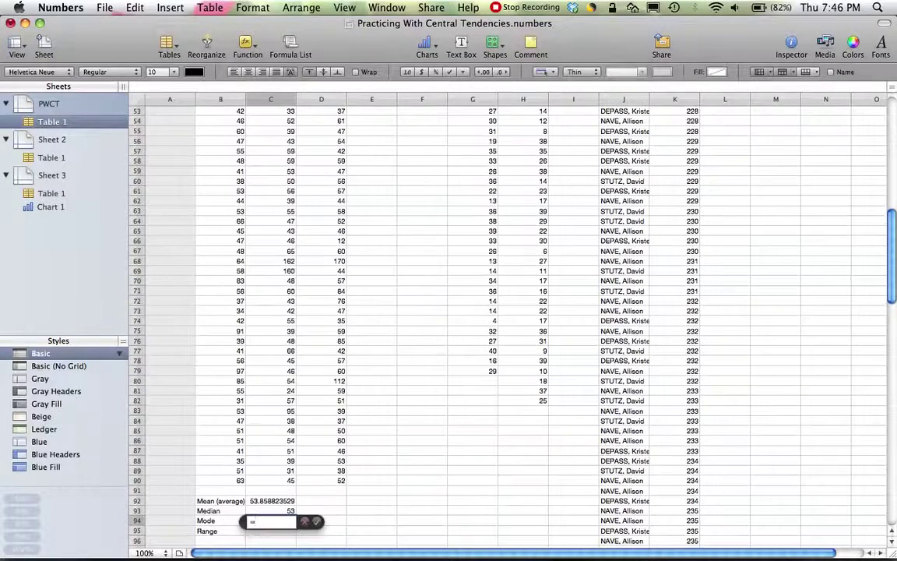
pyautogui.write('model(')
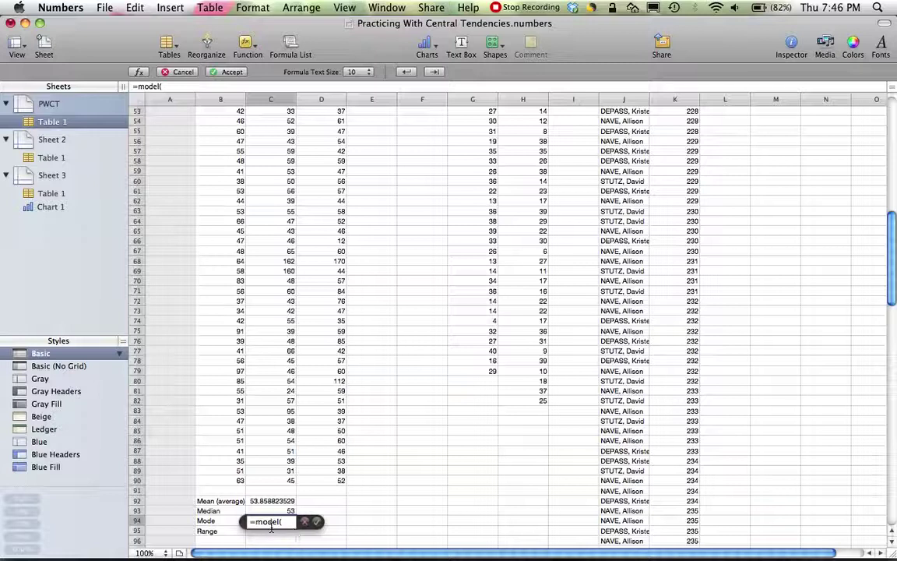
pyautogui.click(336, 481)
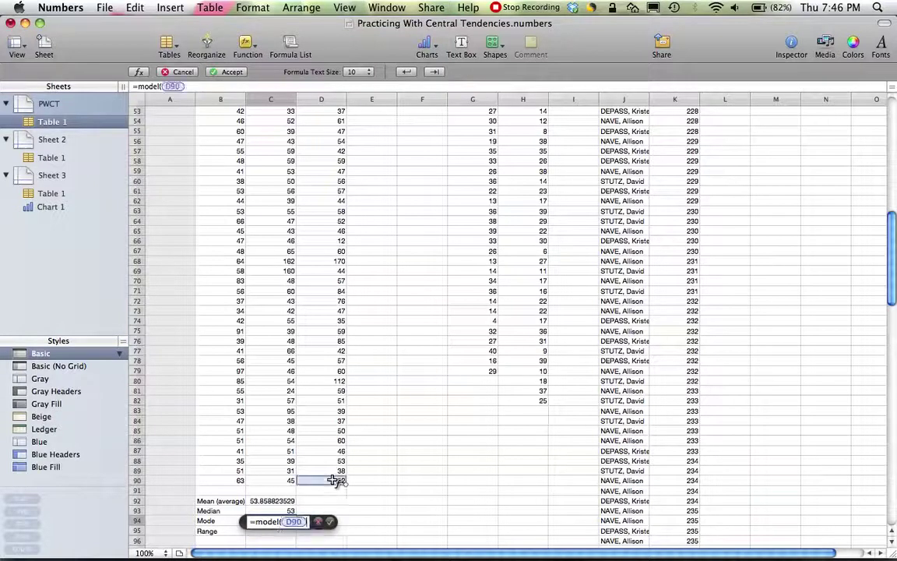
pyautogui.moveTo(292, 480); pyautogui.dragTo(223, 158)
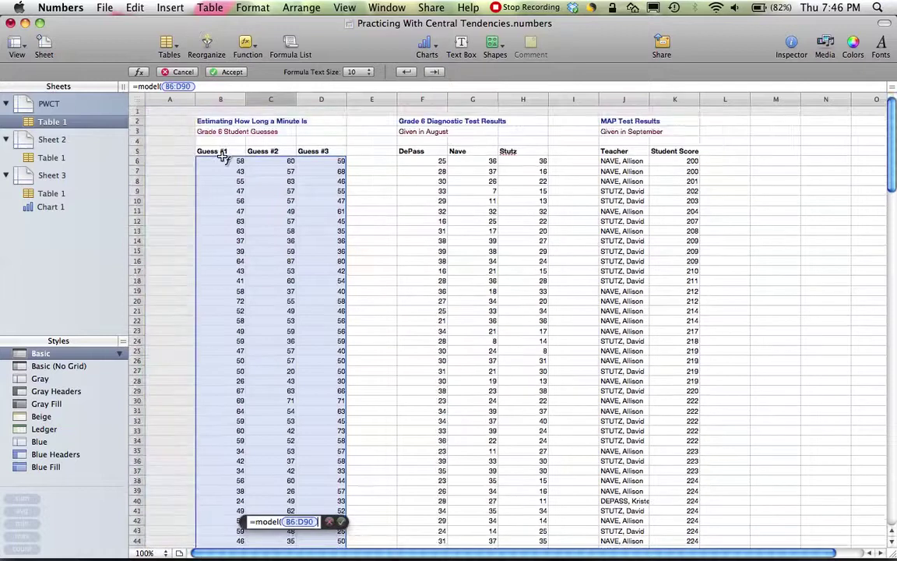
pyautogui.write(')')
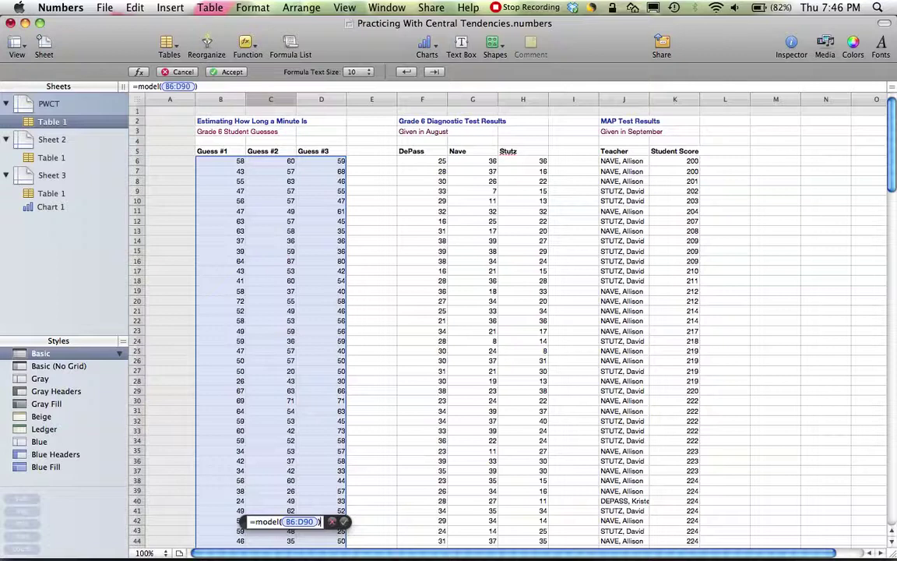
pyautogui.press('Return')
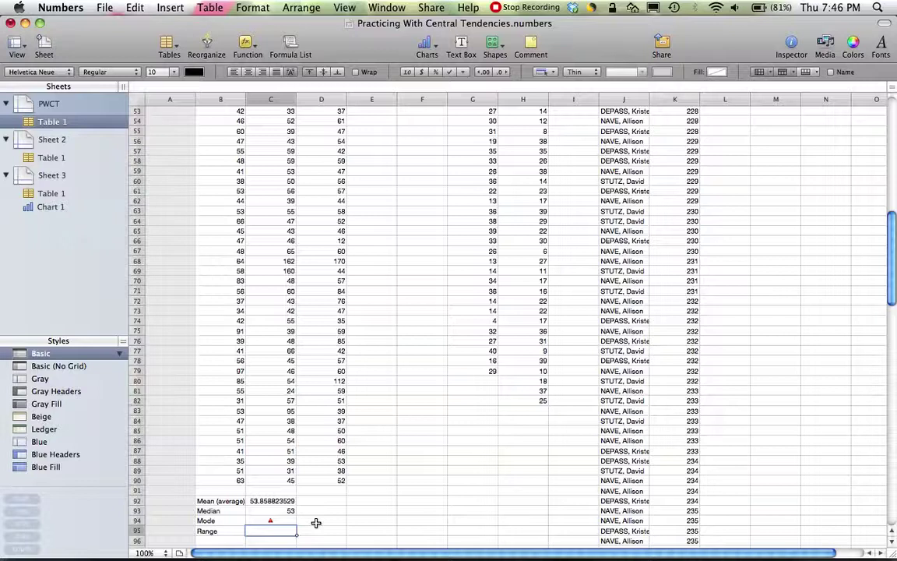
# Step: Correct the function name in cell C94 so the formula reads =MODE(B6:D90)
pyautogui.click(282, 520)
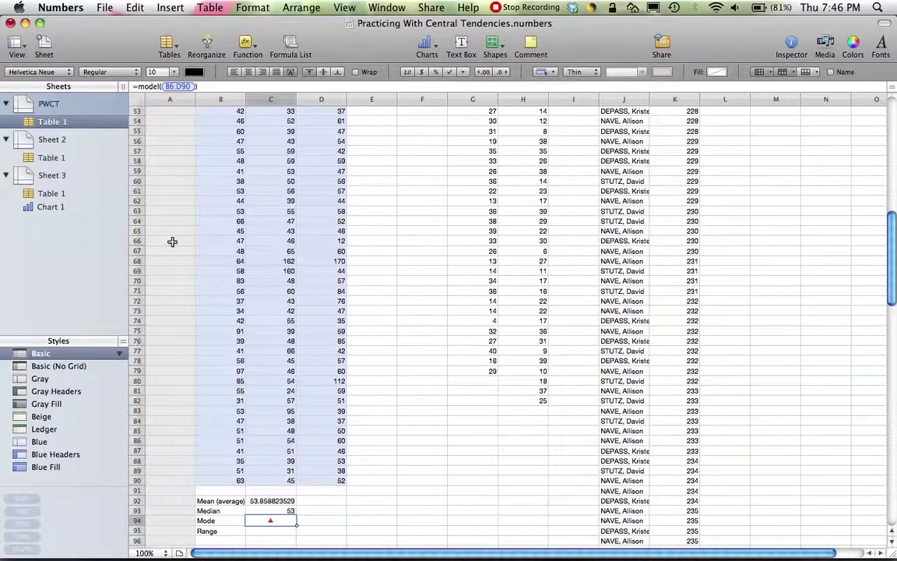
pyautogui.click(158, 87)
pyautogui.press('BackSpace')
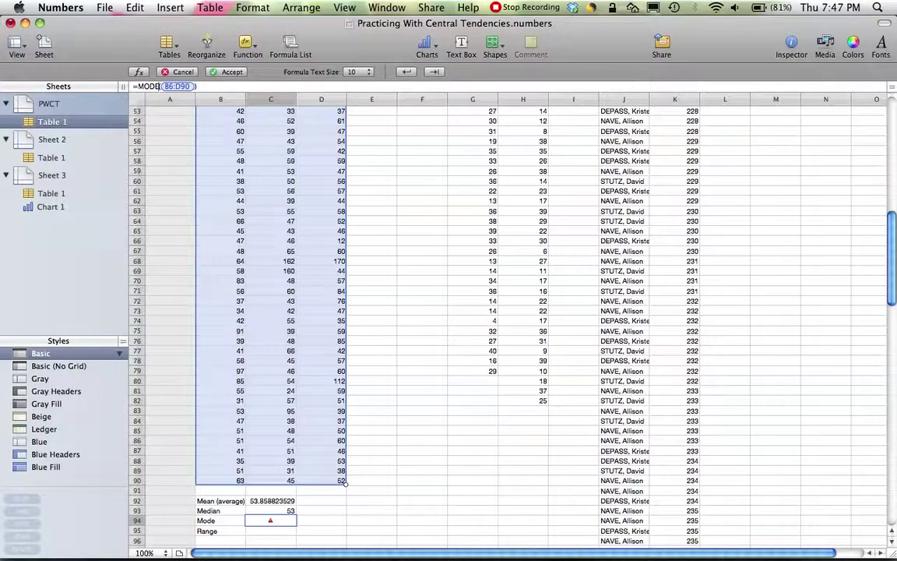
pyautogui.press('Return')
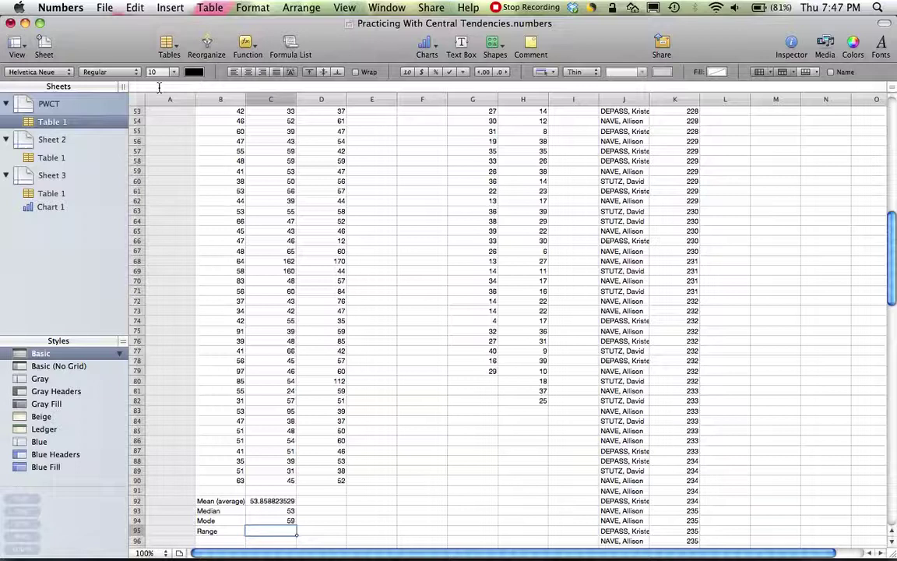
pyautogui.write('=range(')
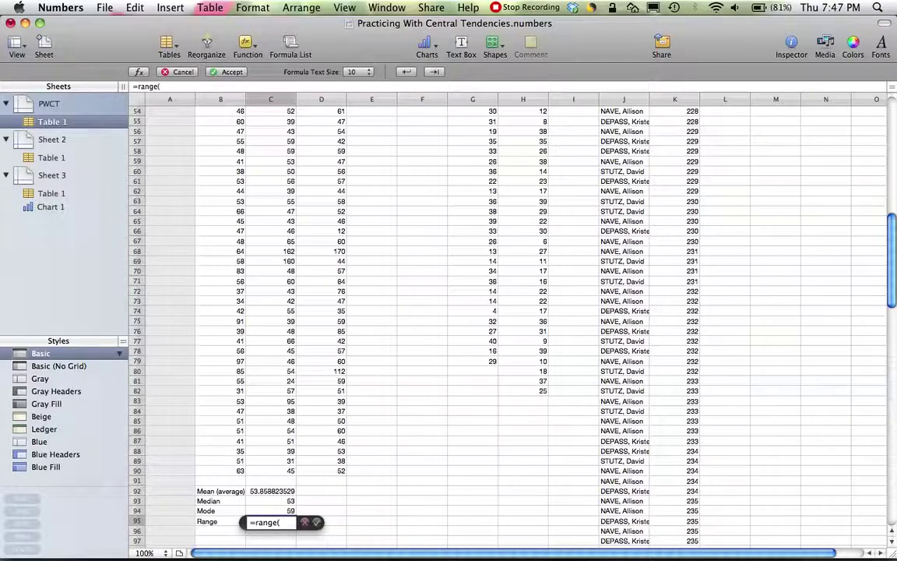
pyautogui.press('BackSpace')
pyautogui.press('BackSpace')
pyautogui.press('BackSpace')
pyautogui.press('BackSpace')
pyautogui.press('BackSpace')
pyautogui.press('BackSpace')
# Step: Calculate the range of all guesses in cell C95 with the formula =MAX(B6:D90)-MIN(B6:D90)
pyautogui.write('Max')
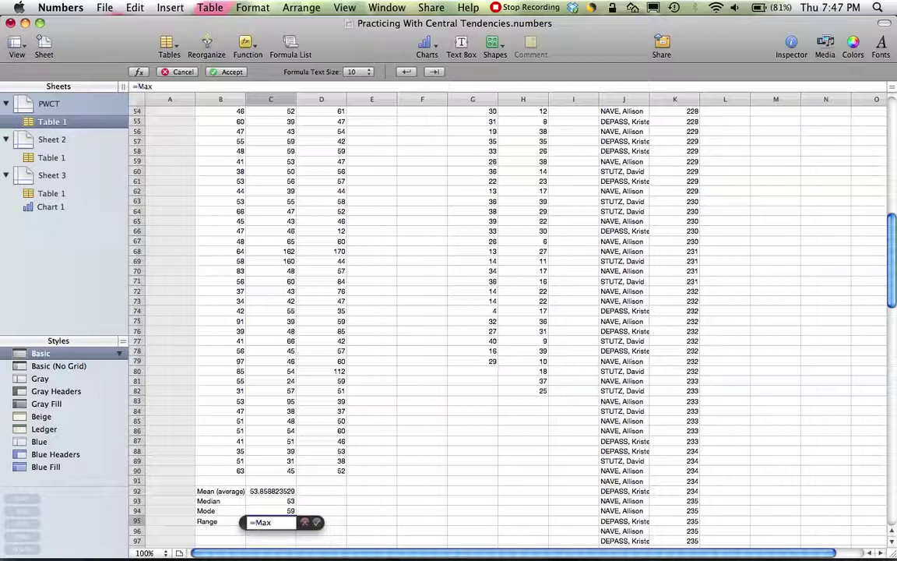
pyautogui.write('(')
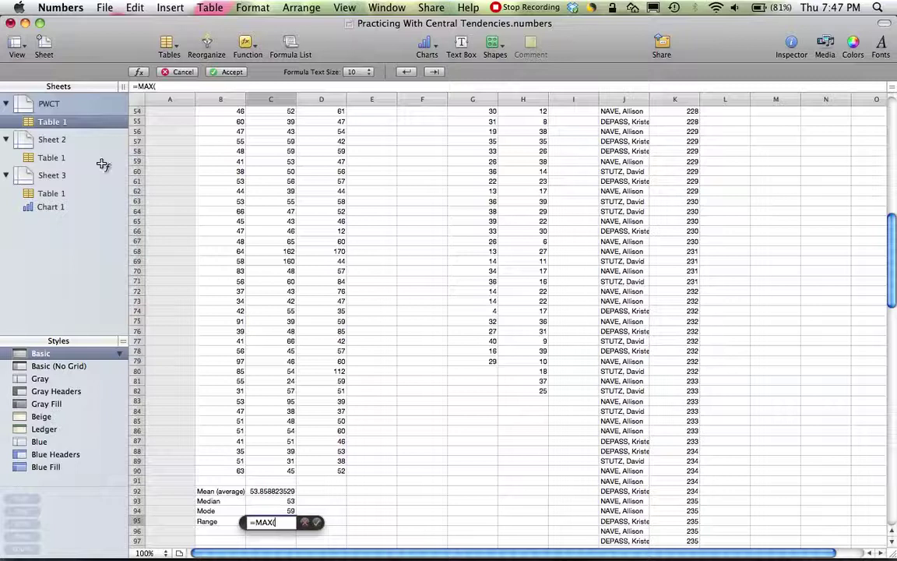
pyautogui.moveTo(331, 471); pyautogui.dragTo(212, 159)
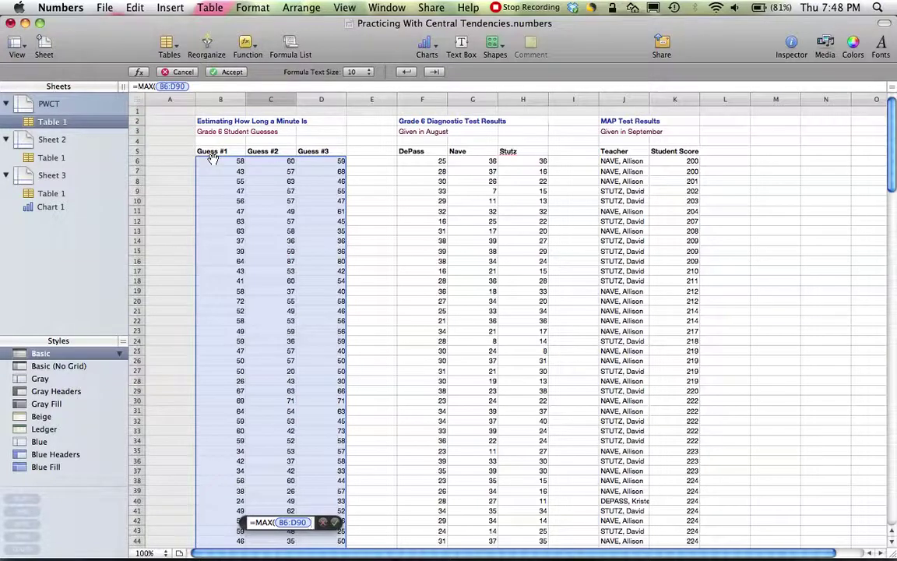
pyautogui.write(')')
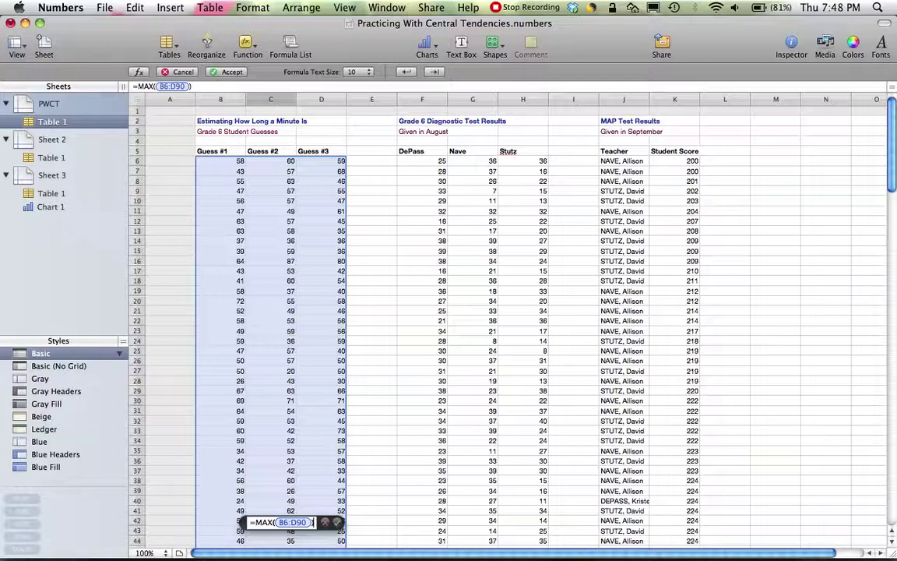
pyautogui.write('-')
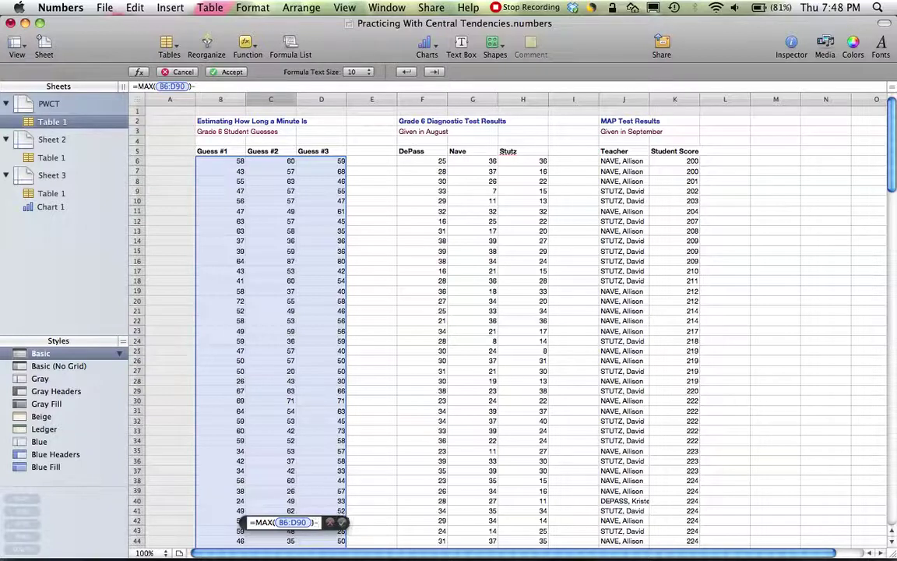
pyautogui.write('min')
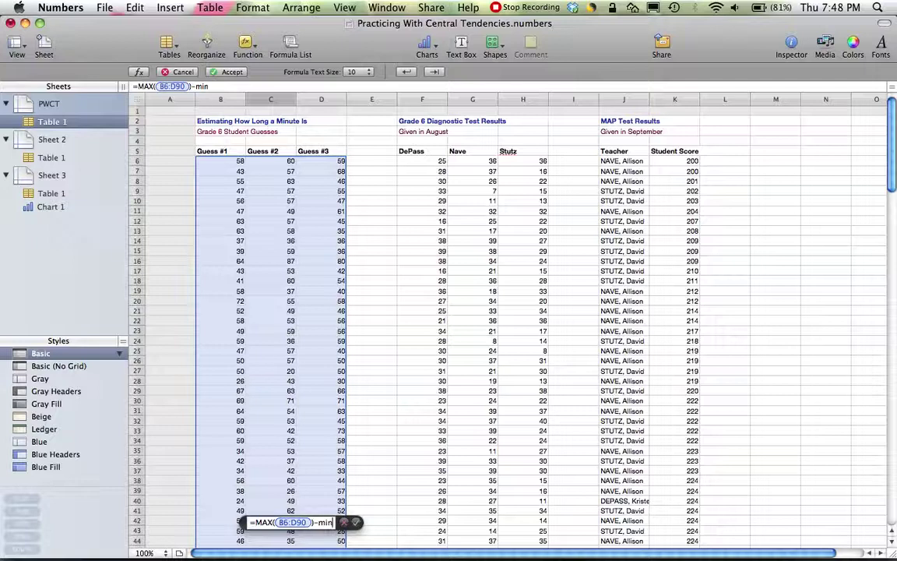
pyautogui.write('(')
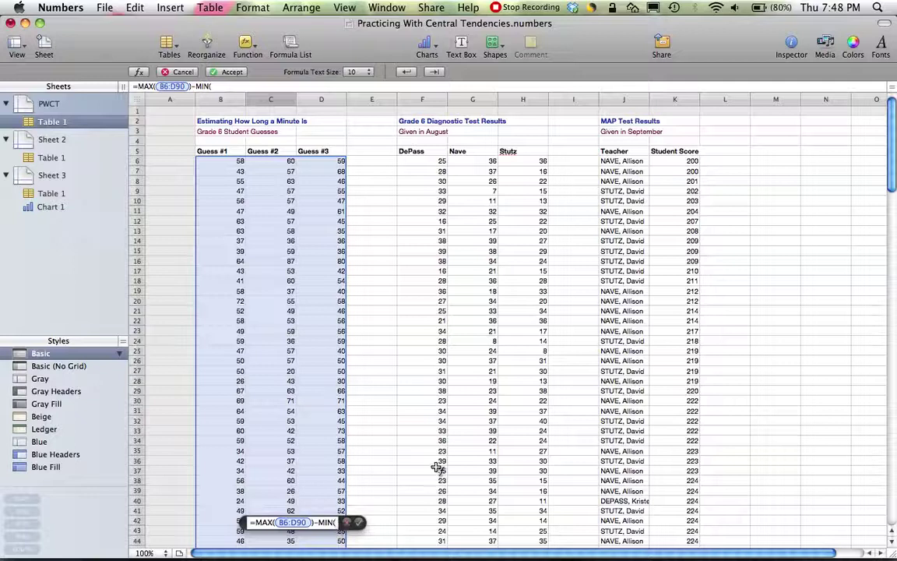
pyautogui.write('b6')
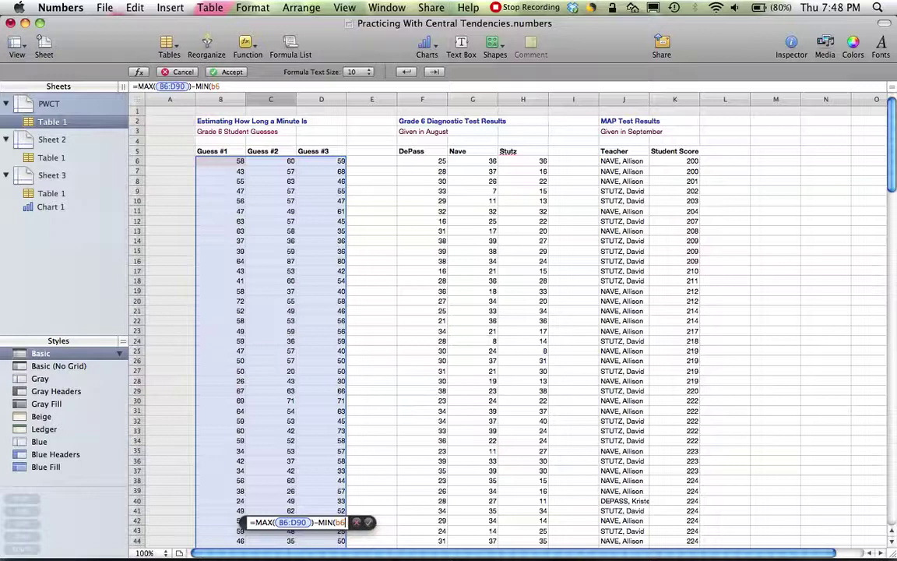
pyautogui.write(':d90')
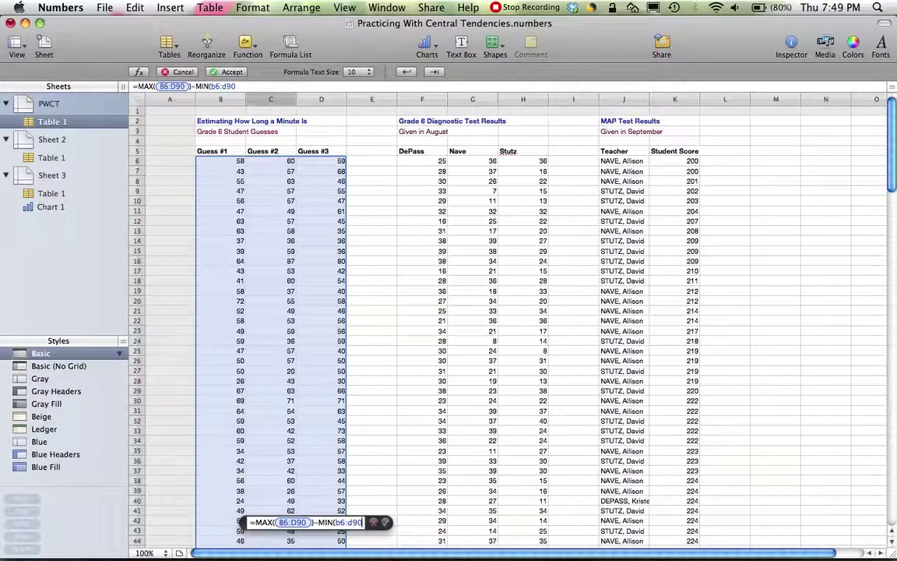
pyautogui.write(')')
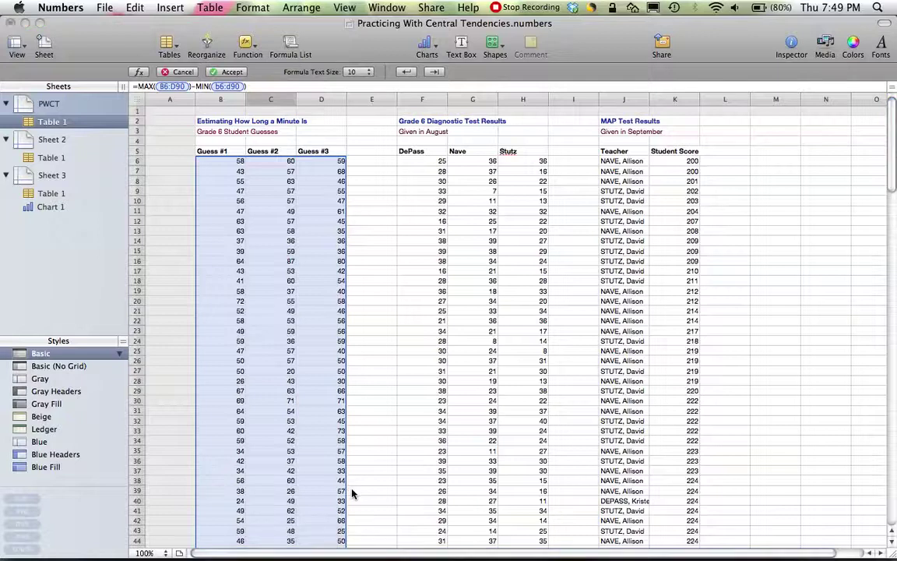
pyautogui.press('Return')
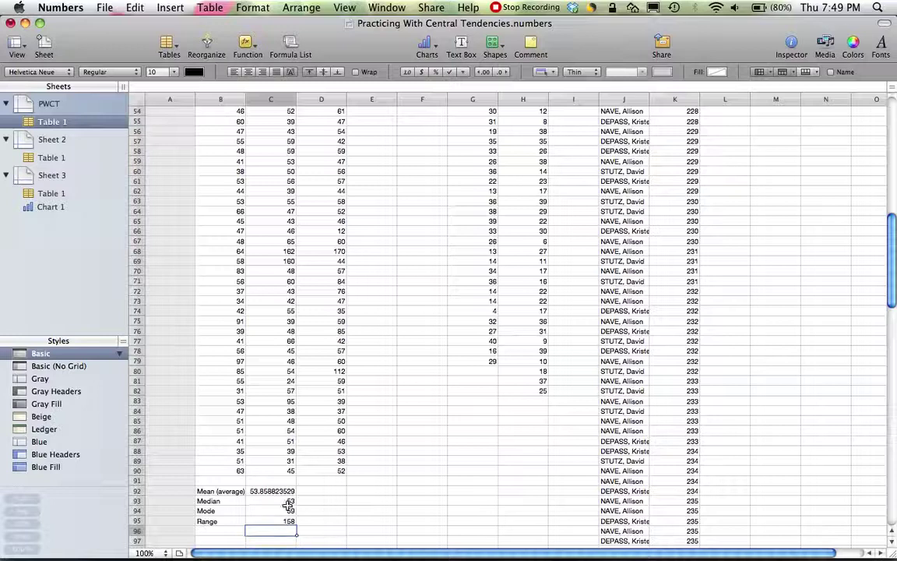
# Step: Make the statistics labels and results in B92:C95 bold, and widen column B to fit the full "Mean (average)" label
pyautogui.moveTo(224, 489); pyautogui.dragTo(271, 521)
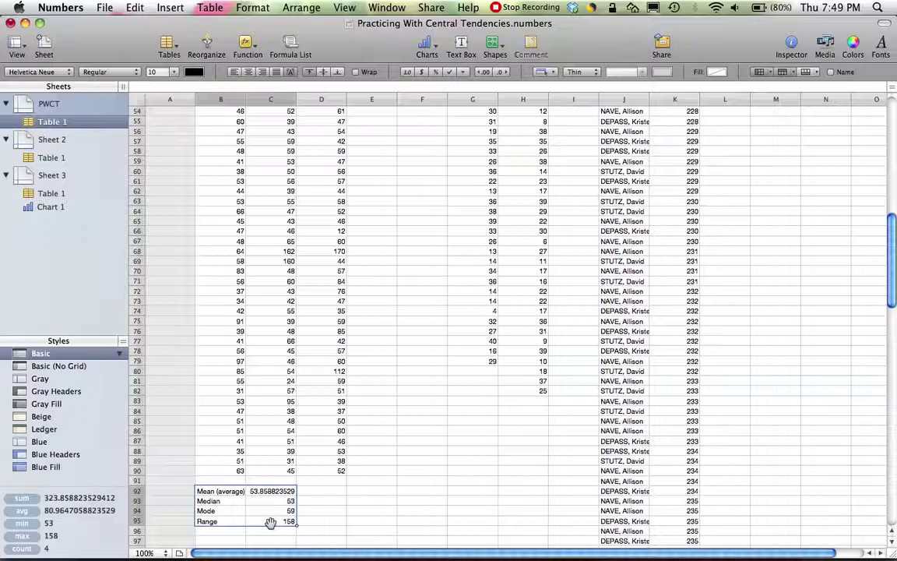
pyautogui.press('super+b')
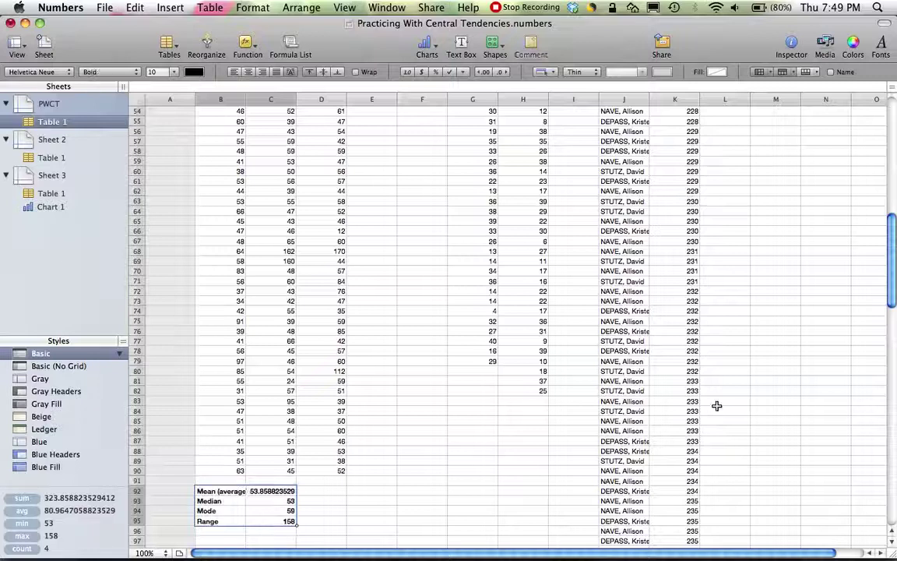
pyautogui.moveTo(895, 251); pyautogui.dragTo(895, 296)
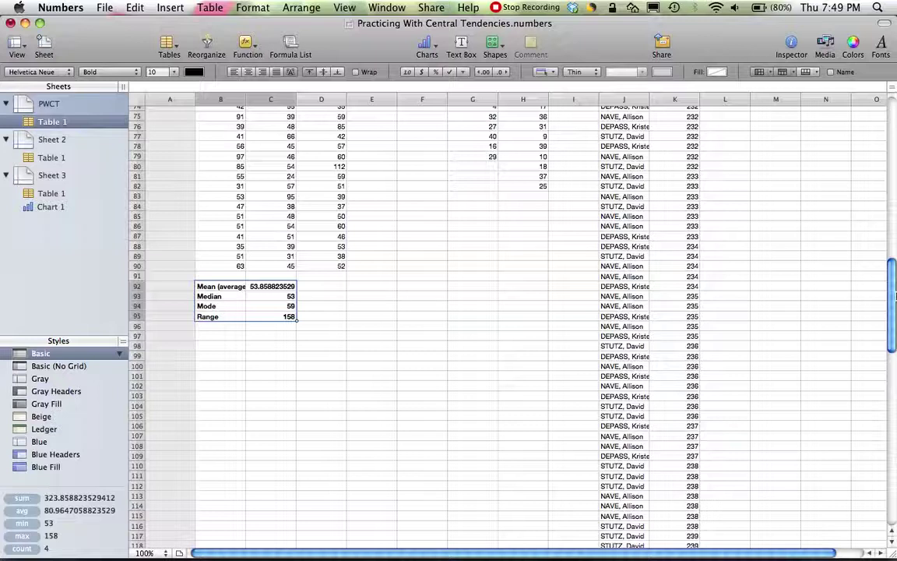
pyautogui.moveTo(245, 99); pyautogui.dragTo(264, 102)
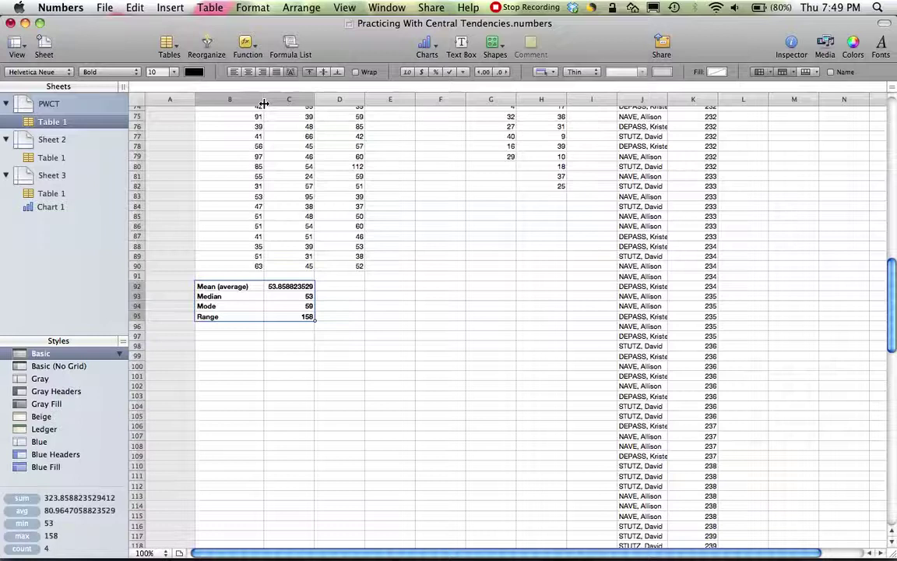